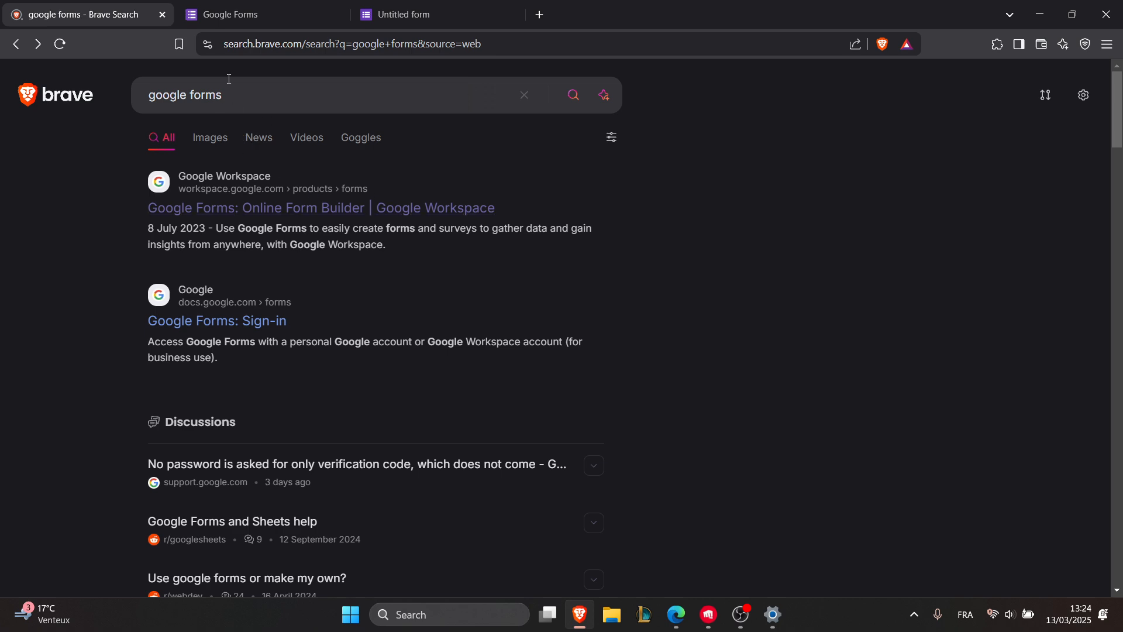
# Open the Google Workspace product page for Google Forms from the search results and translate it into English
pyautogui.click(269, 209)
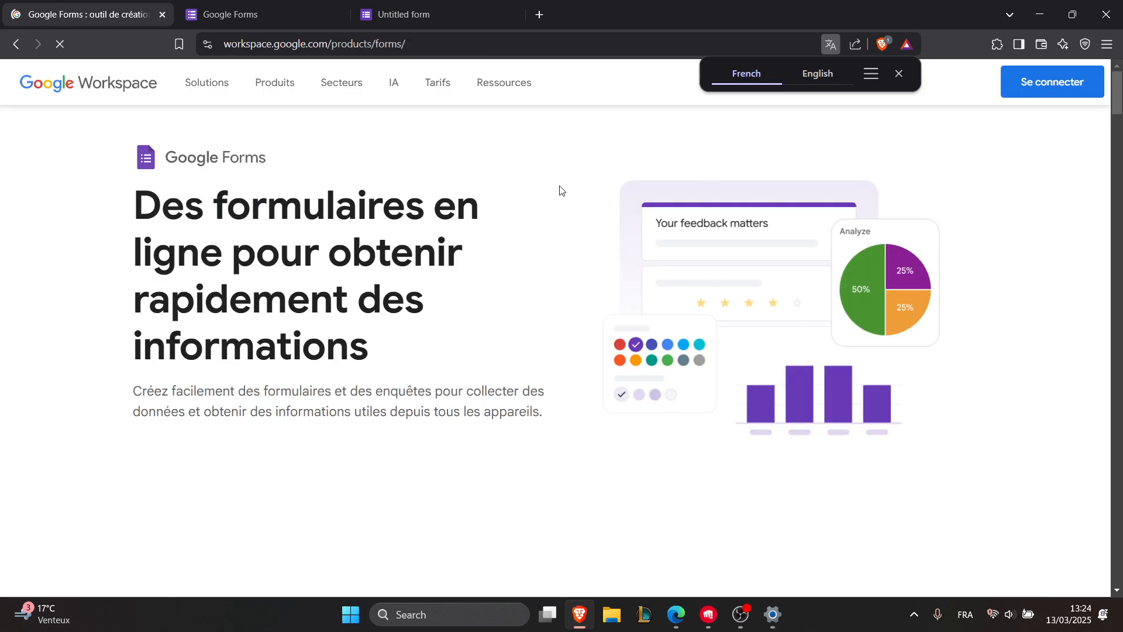
pyautogui.click(817, 74)
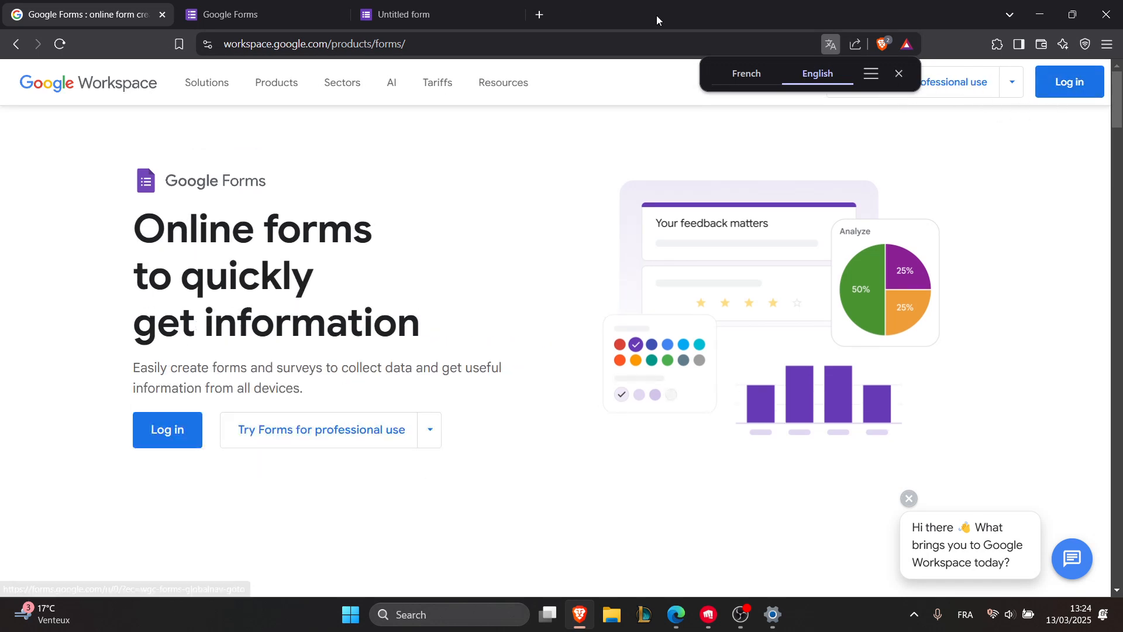
# Go to the open Google Forms home page and examine the Personal, Work and Education templates in the template gallery
pyautogui.click(253, 5)
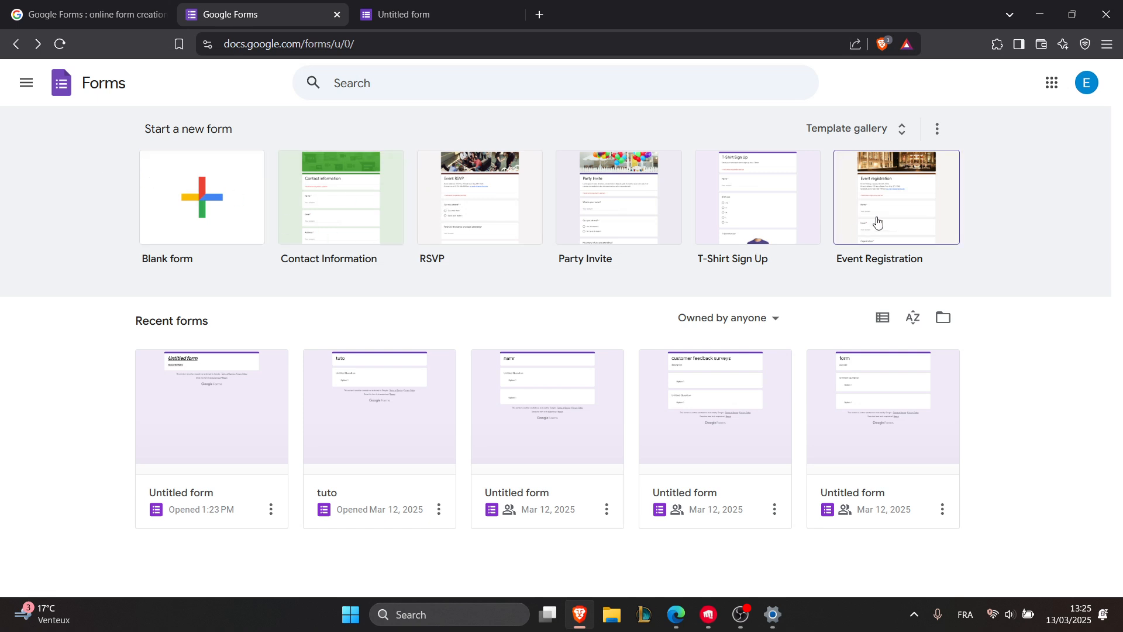
pyautogui.click(899, 131)
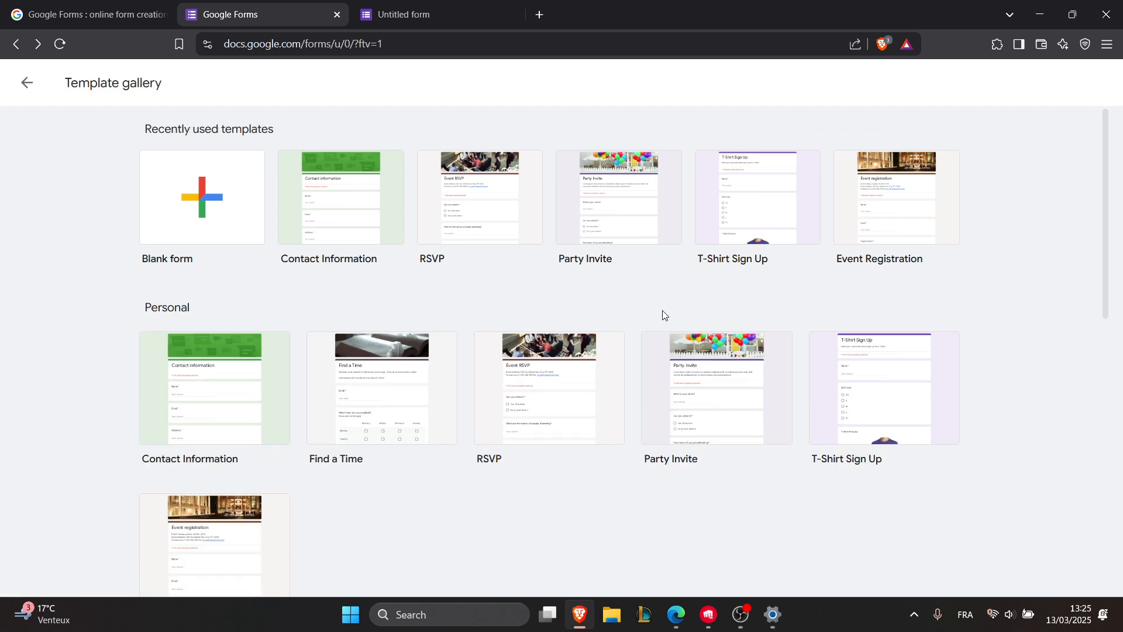
pyautogui.scroll(-1, 657, 316)
pyautogui.scroll(-4, 579, 372)
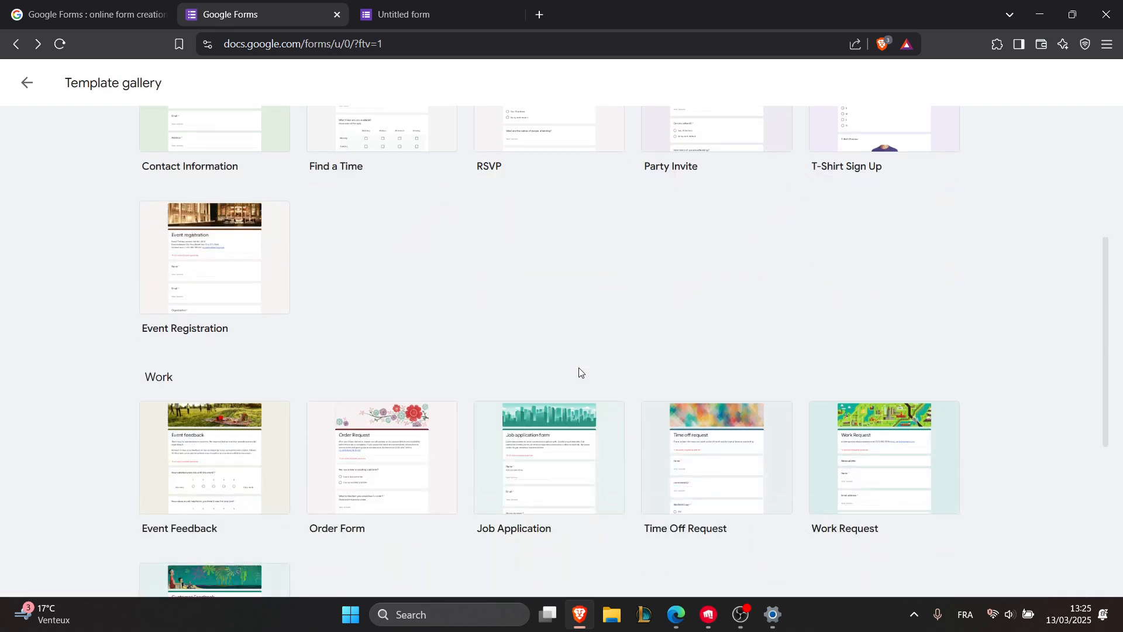
pyautogui.scroll(-4, 579, 372)
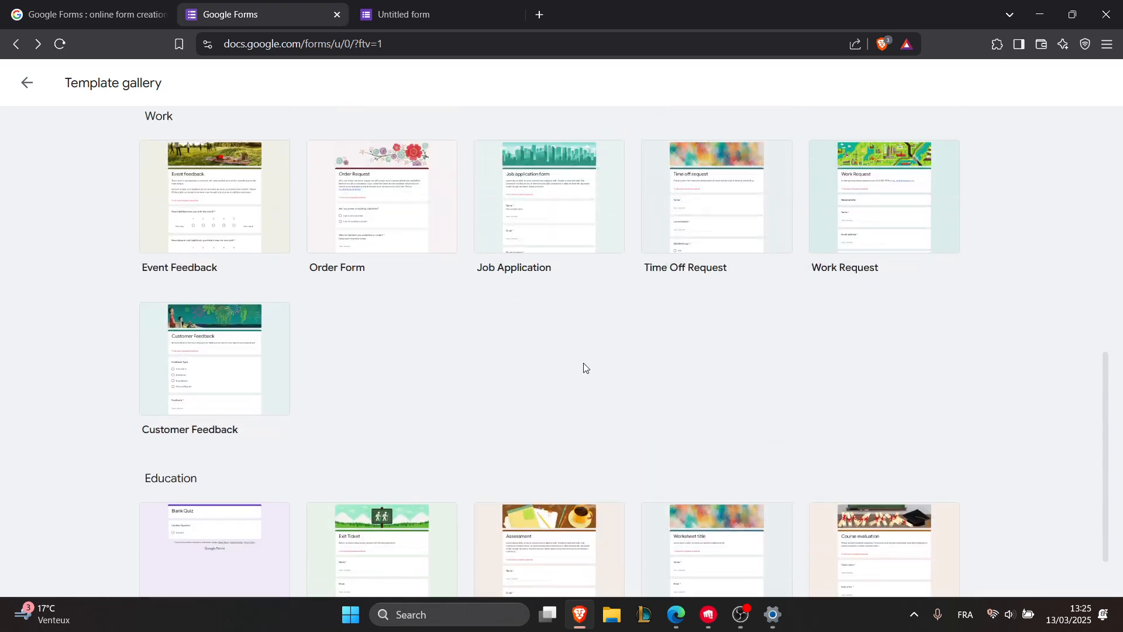
pyautogui.scroll(-1, 586, 365)
pyautogui.scroll(1, 589, 358)
pyautogui.scroll(-1, 589, 358)
pyautogui.scroll(5, 588, 358)
pyautogui.scroll(4, 590, 359)
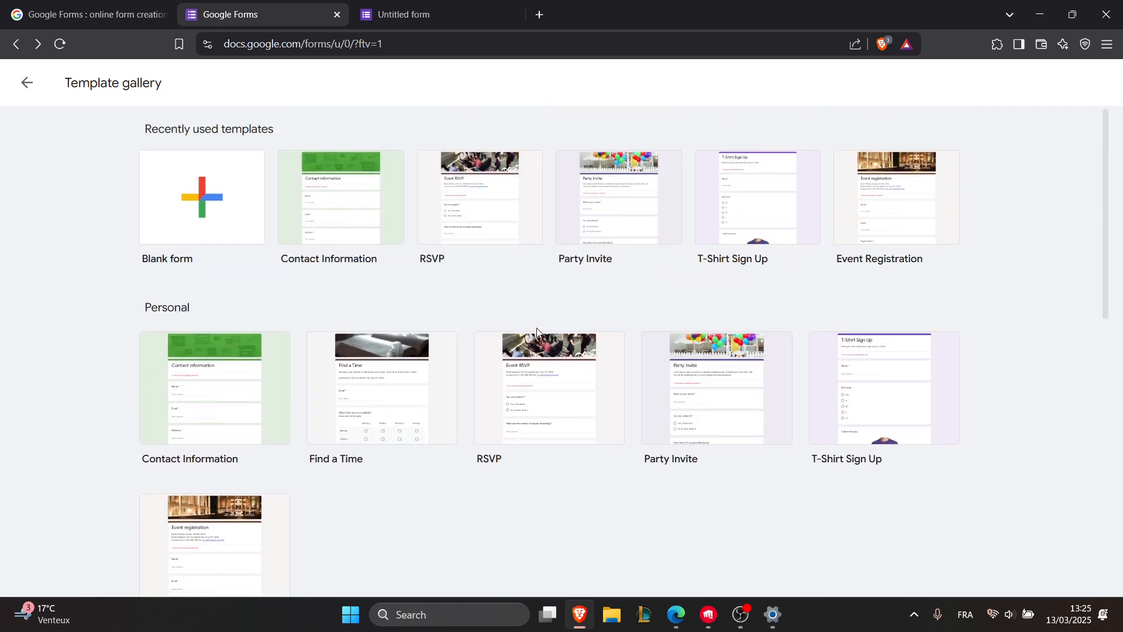
pyautogui.scroll(-4, 559, 310)
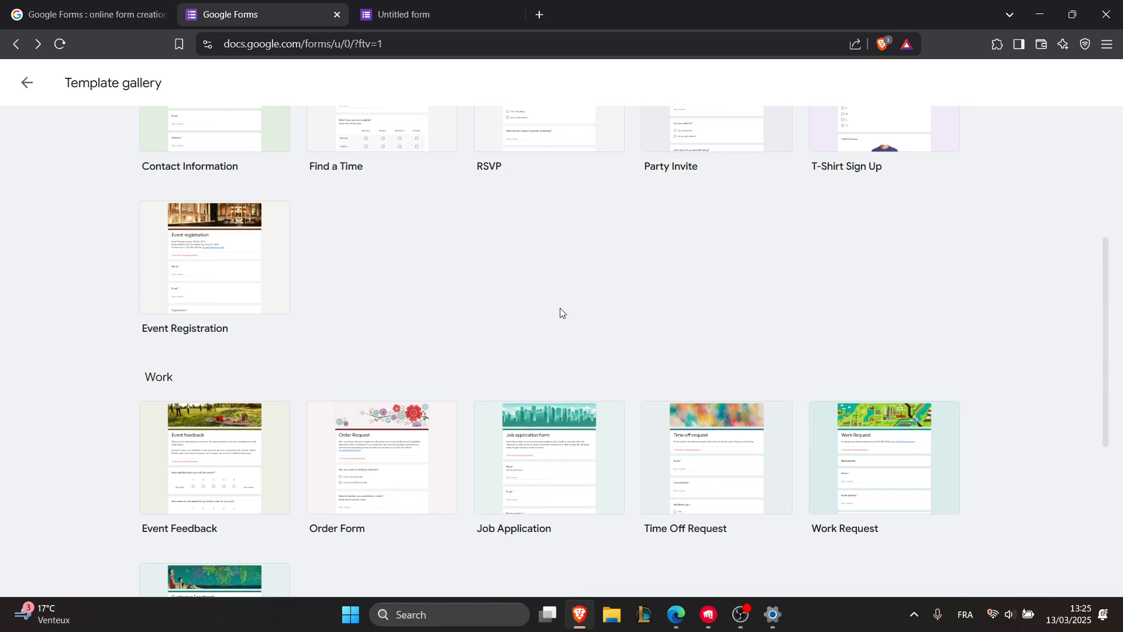
pyautogui.scroll(5, 559, 312)
# Create a blank form and set its title to "Survey"
pyautogui.click(193, 228)
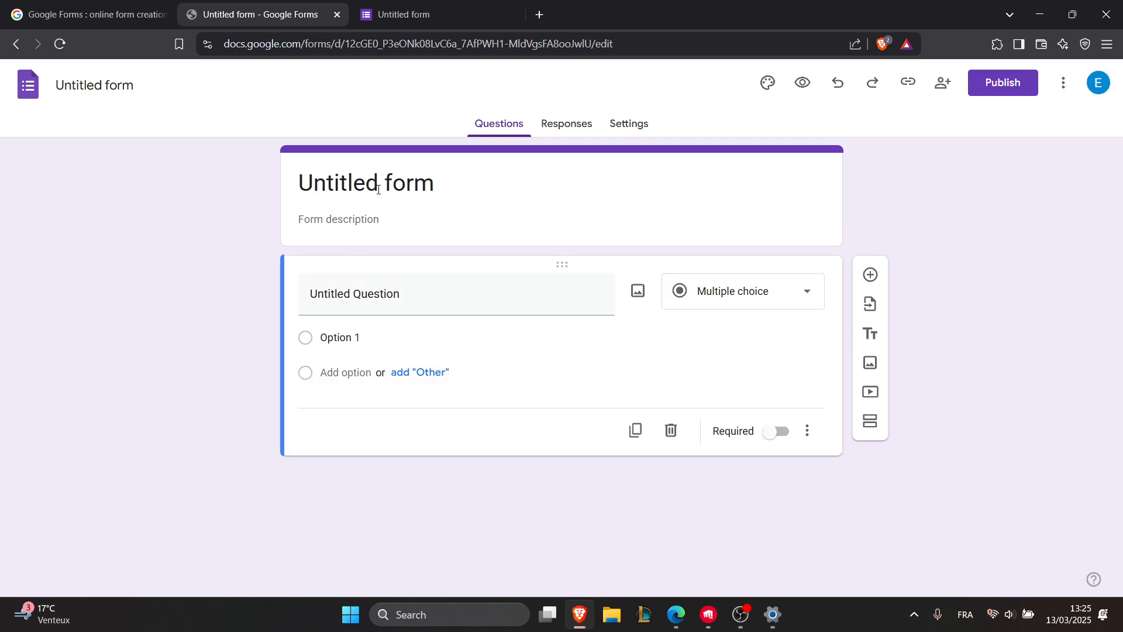
pyautogui.click(464, 185)
pyautogui.moveTo(464, 184); pyautogui.dragTo(301, 193)
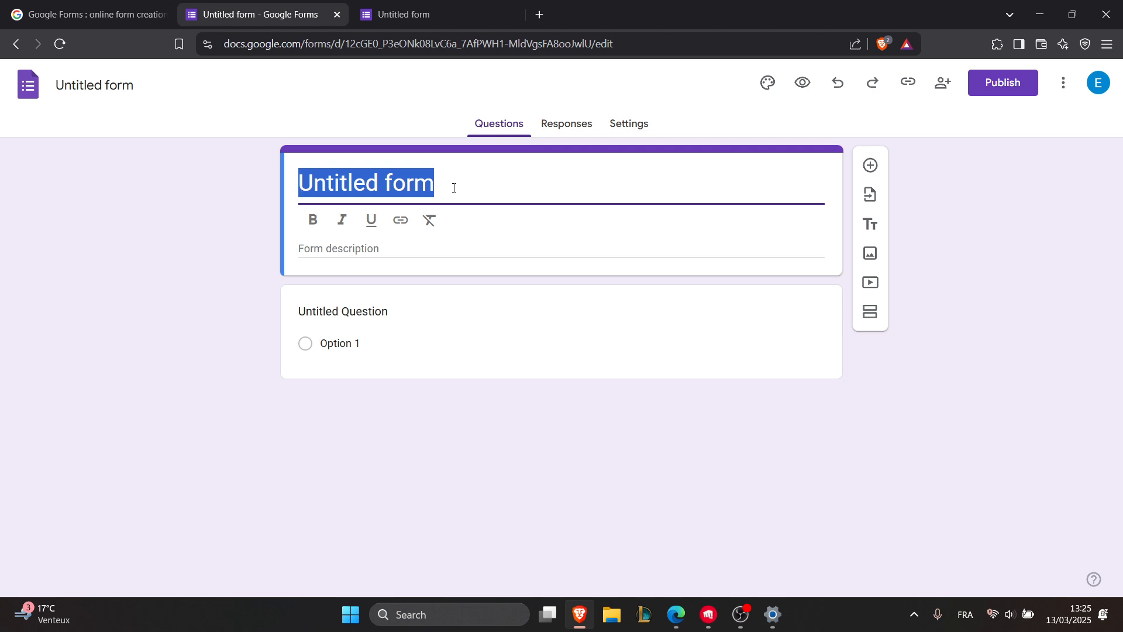
pyautogui.click(442, 172)
pyautogui.moveTo(425, 181); pyautogui.dragTo(262, 192)
pyautogui.moveTo(445, 186); pyautogui.dragTo(273, 186)
pyautogui.write('Survey')
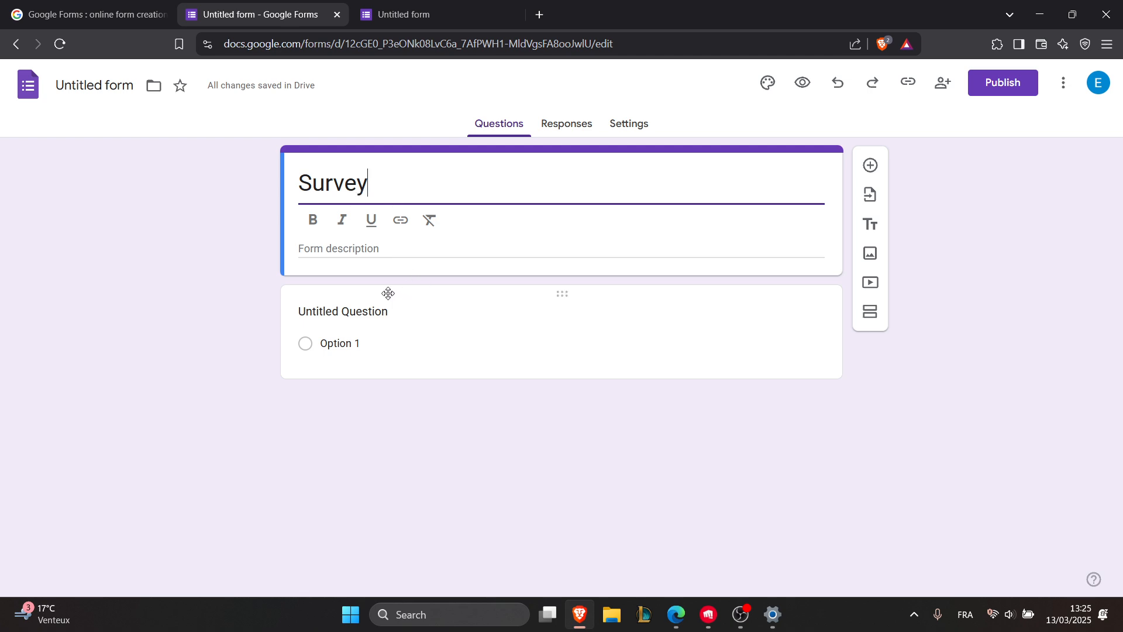
# Add a new question directly below the form header and view the available question types, keeping Multiple choice
pyautogui.click(352, 263)
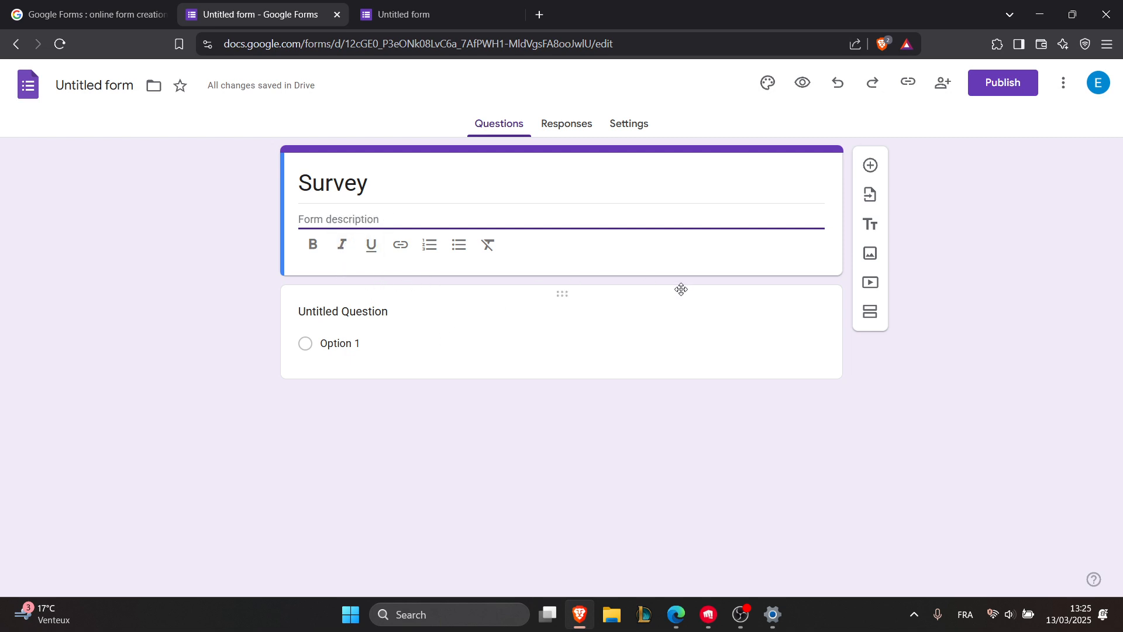
pyautogui.click(860, 403)
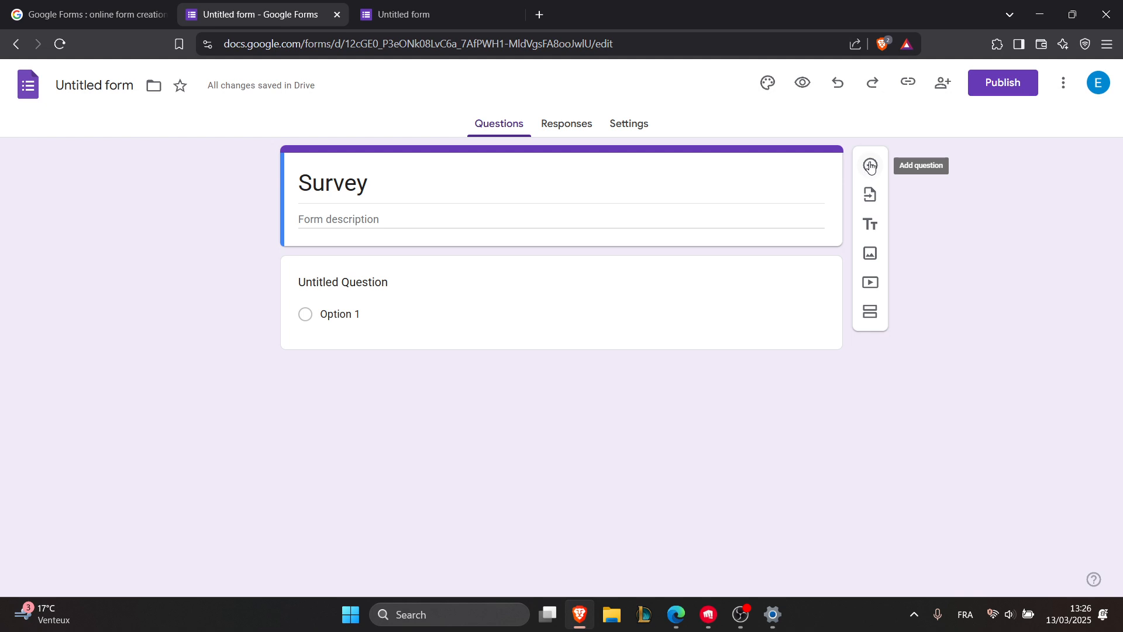
pyautogui.click(870, 168)
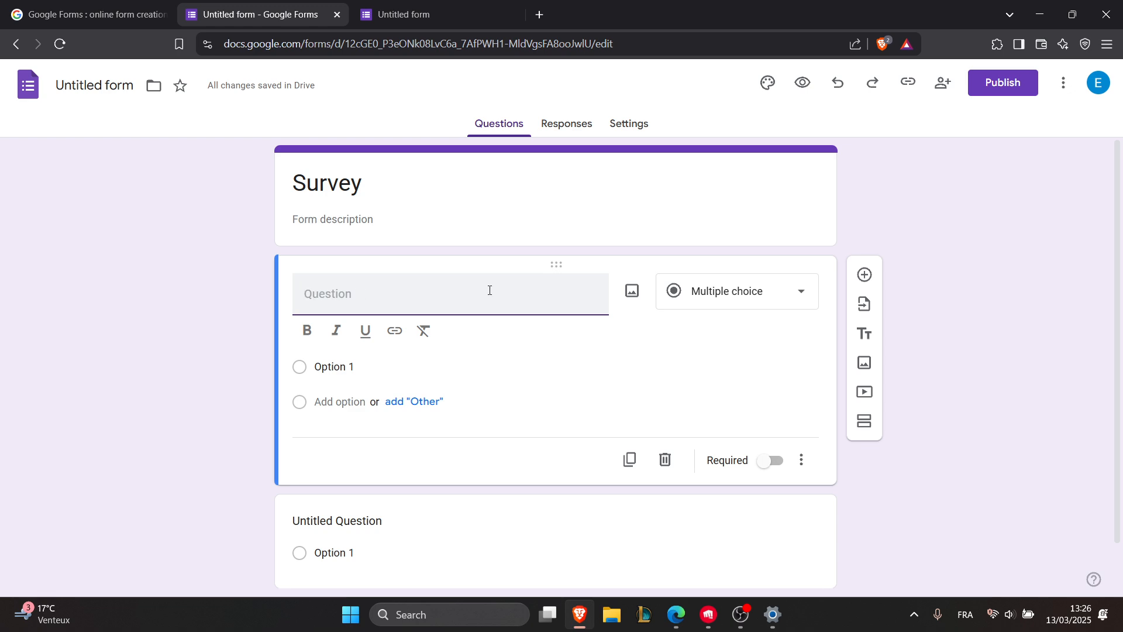
pyautogui.click(718, 296)
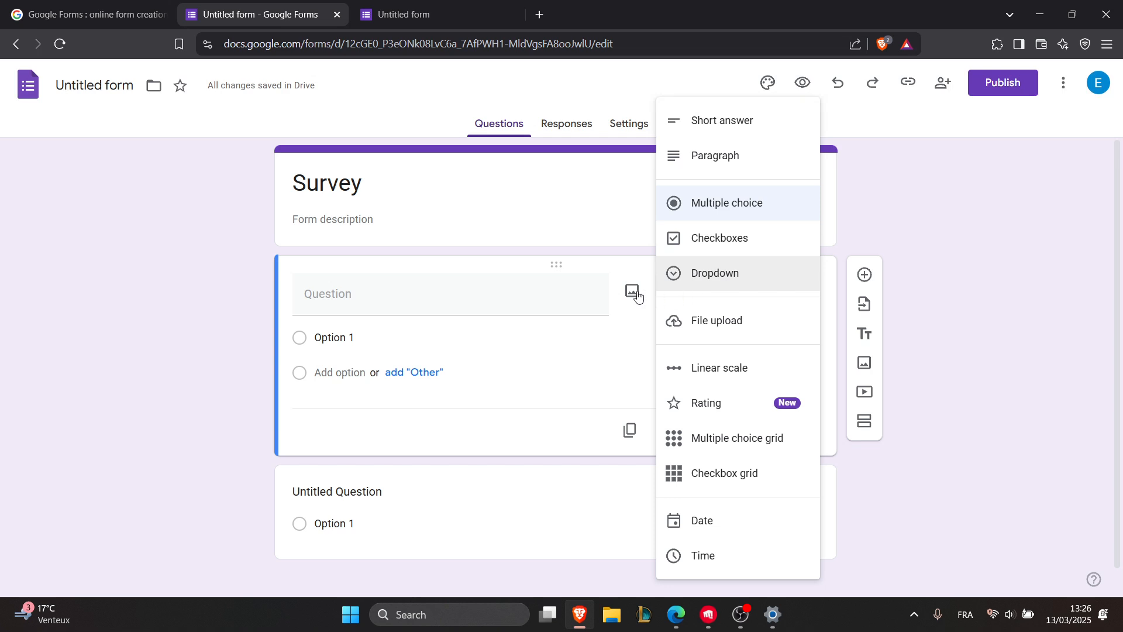
pyautogui.click(34, 353)
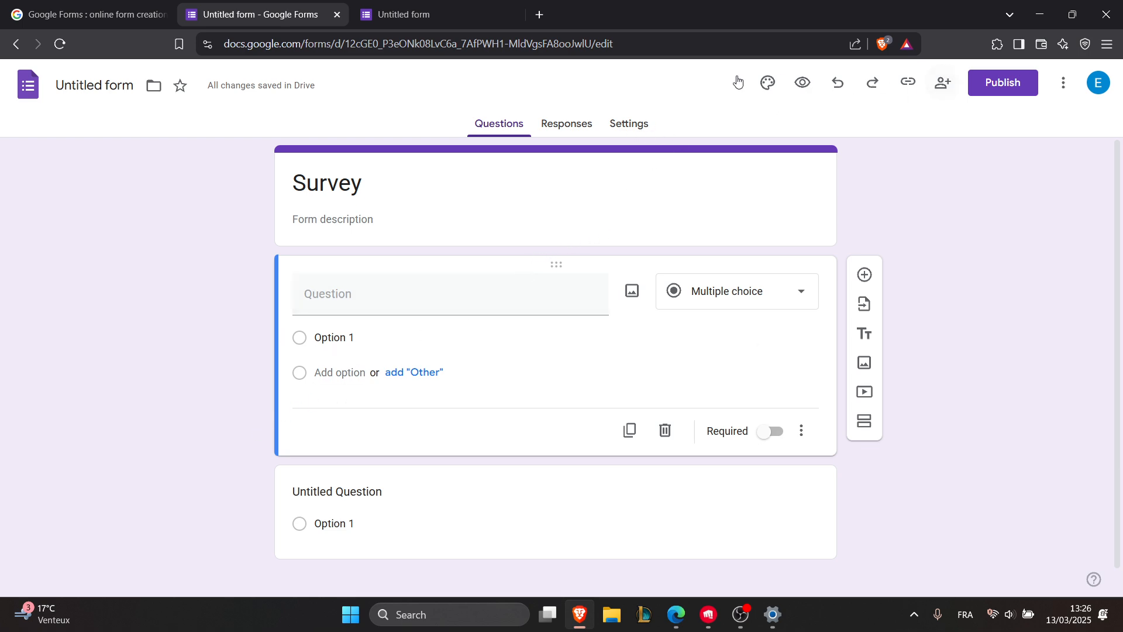
# Review the form's settings, including the quiz, response, presentation and default options, and return to the questions
pyautogui.click(630, 128)
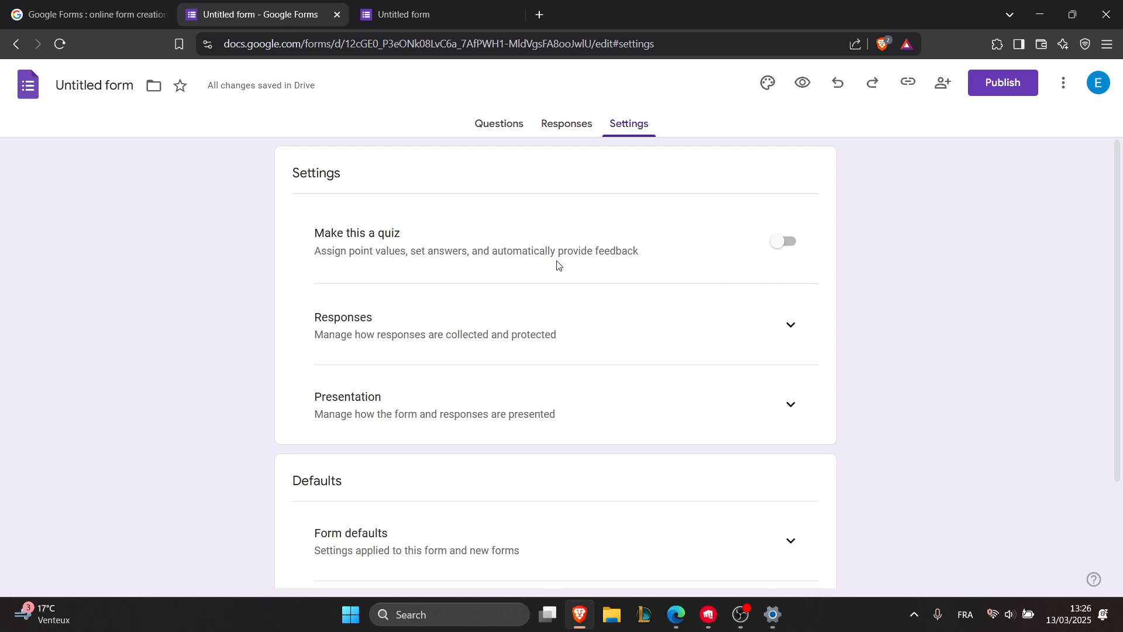
pyautogui.scroll(-3, 557, 265)
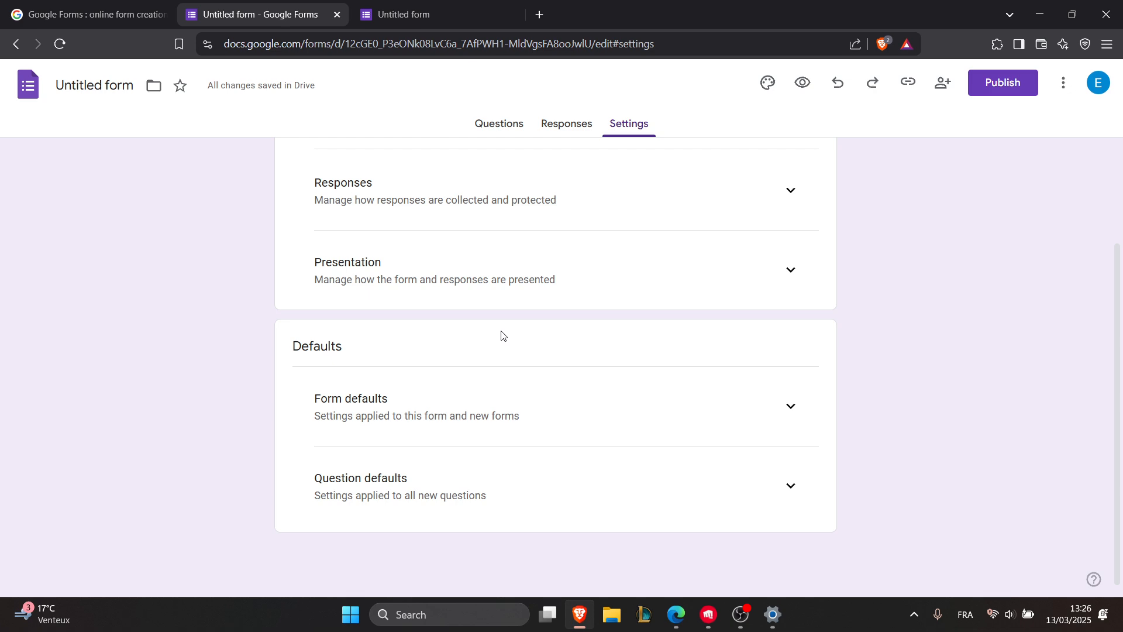
pyautogui.click(480, 125)
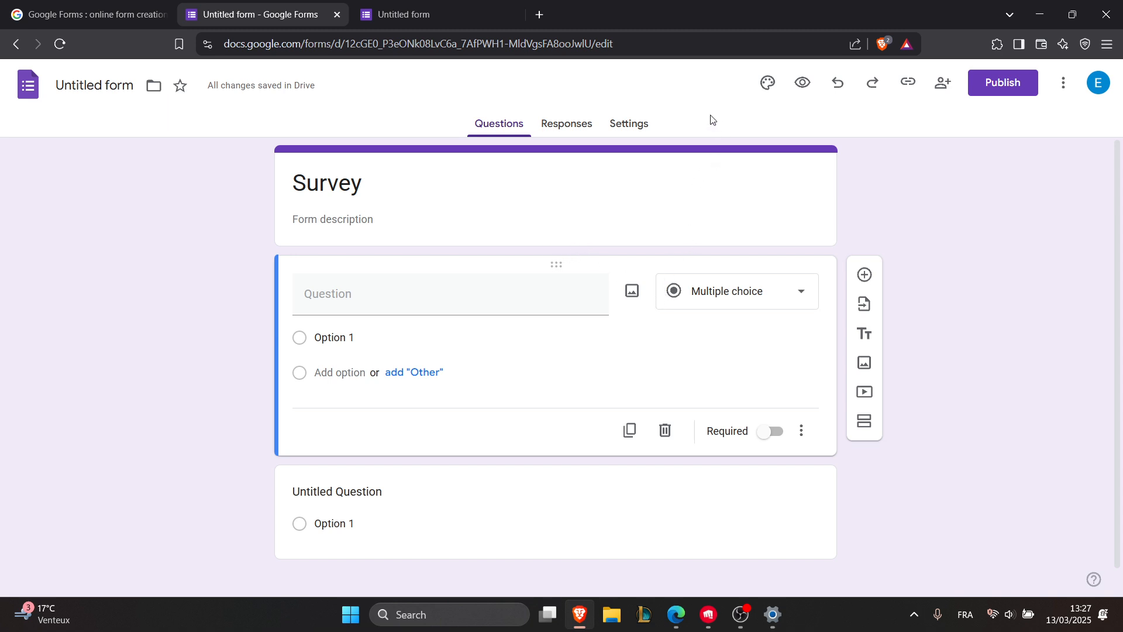
# Show the form's theme options and publish the form for anyone with the link
pyautogui.click(768, 83)
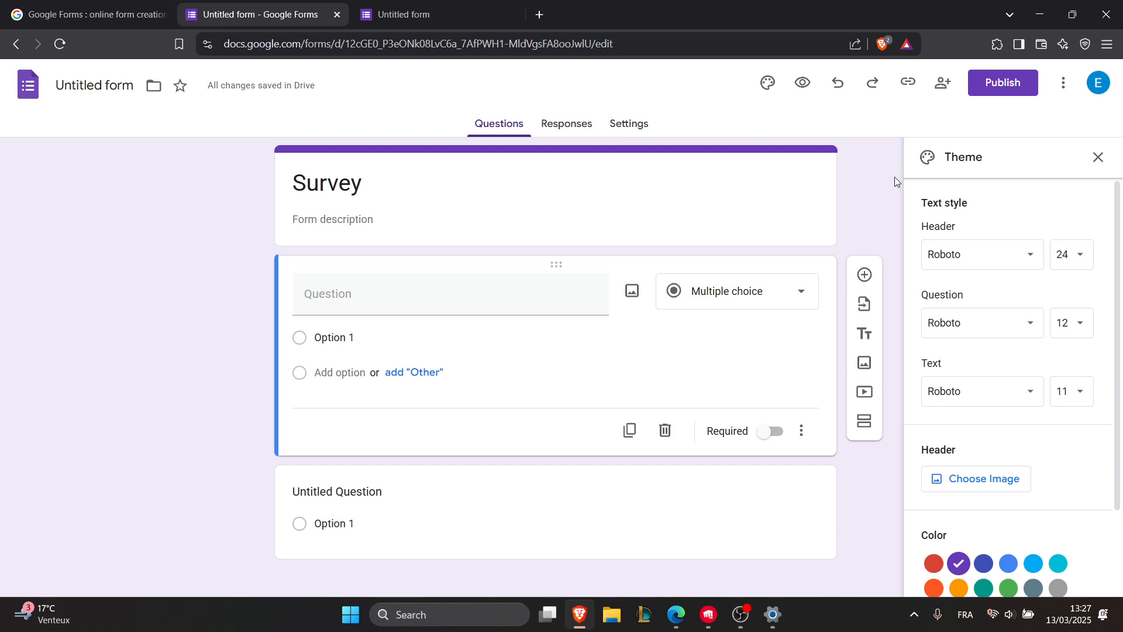
pyautogui.click(976, 85)
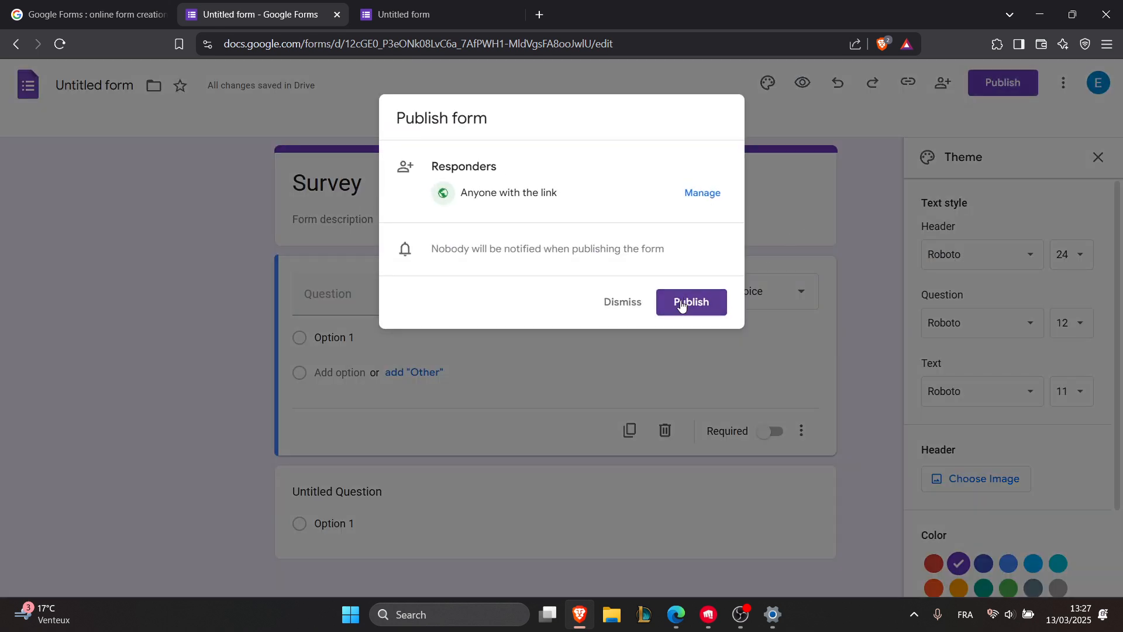
pyautogui.click(692, 302)
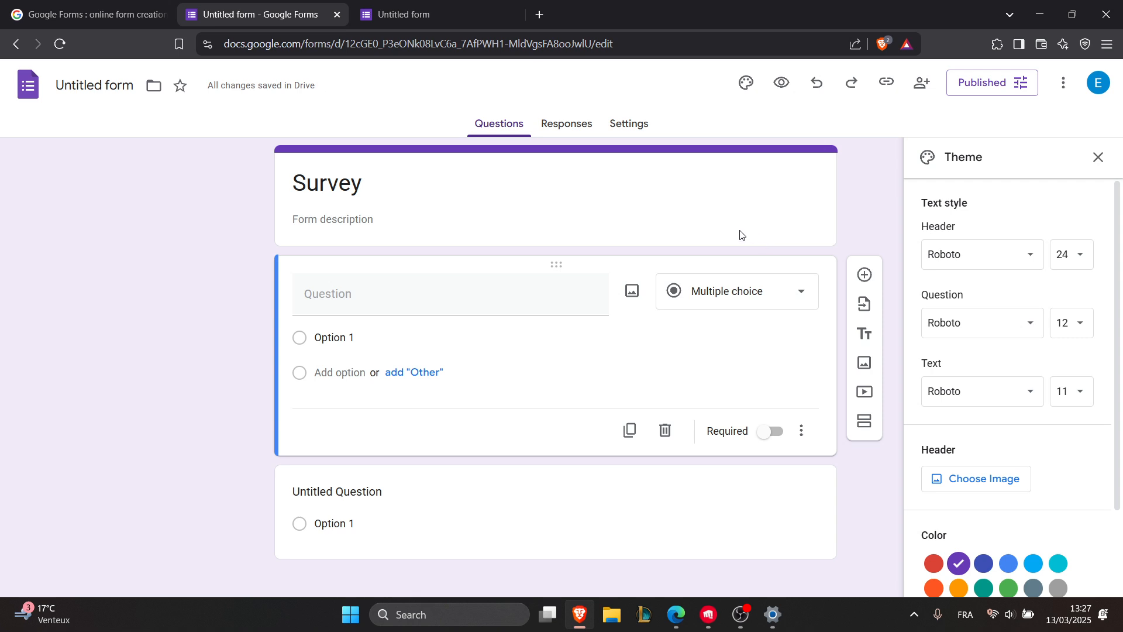
# Share the form's editor view with anyone with the link and copy the responder link
pyautogui.click(921, 84)
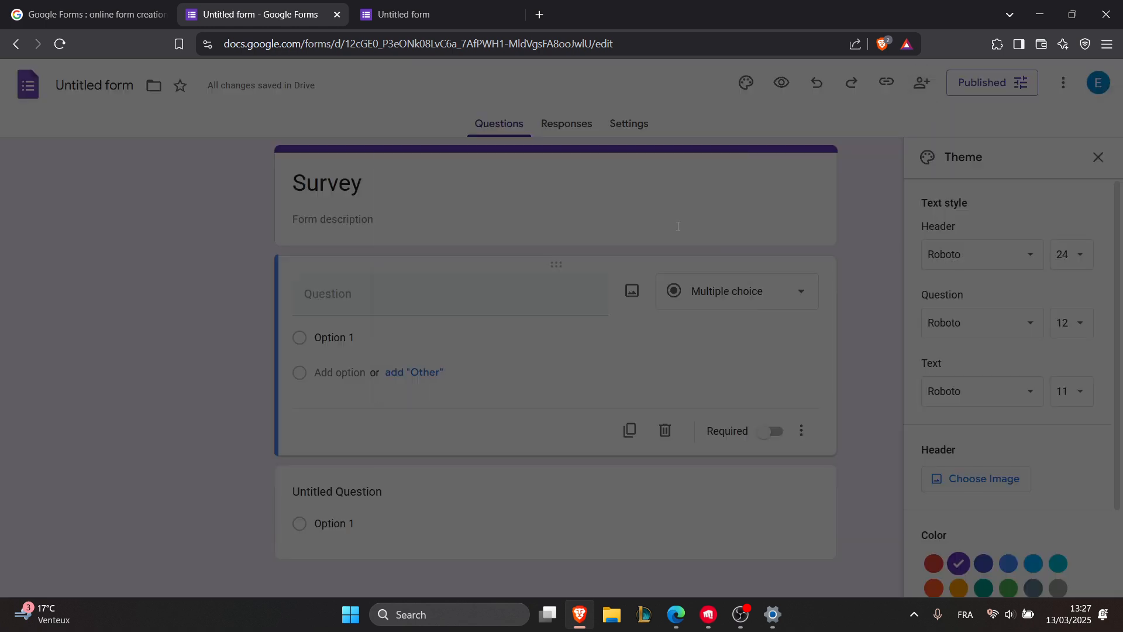
pyautogui.click(526, 367)
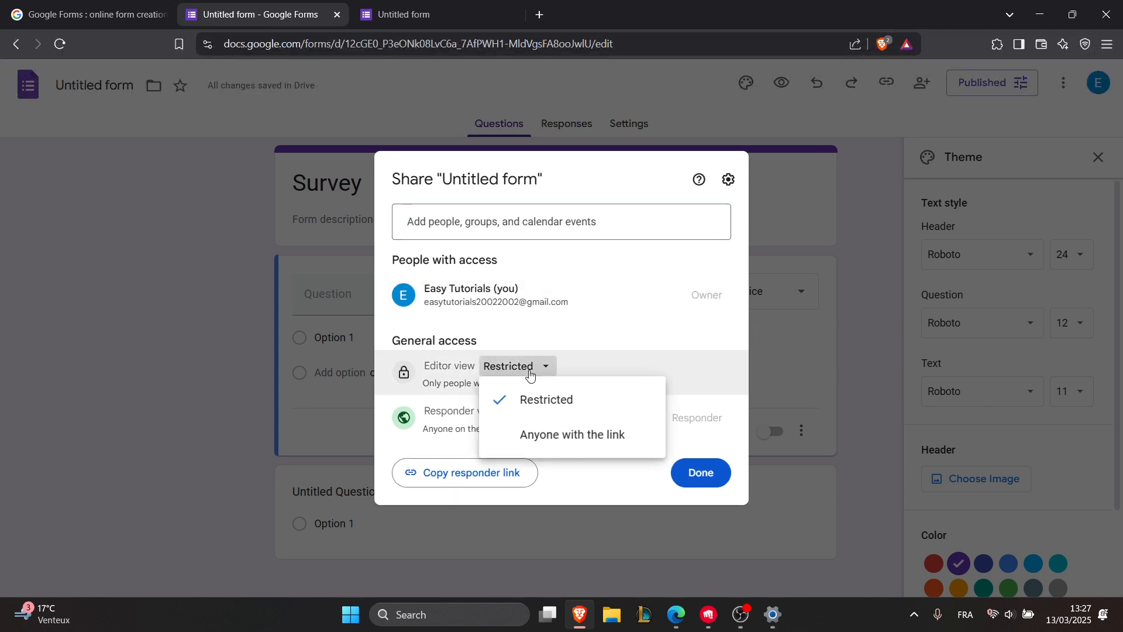
pyautogui.click(545, 443)
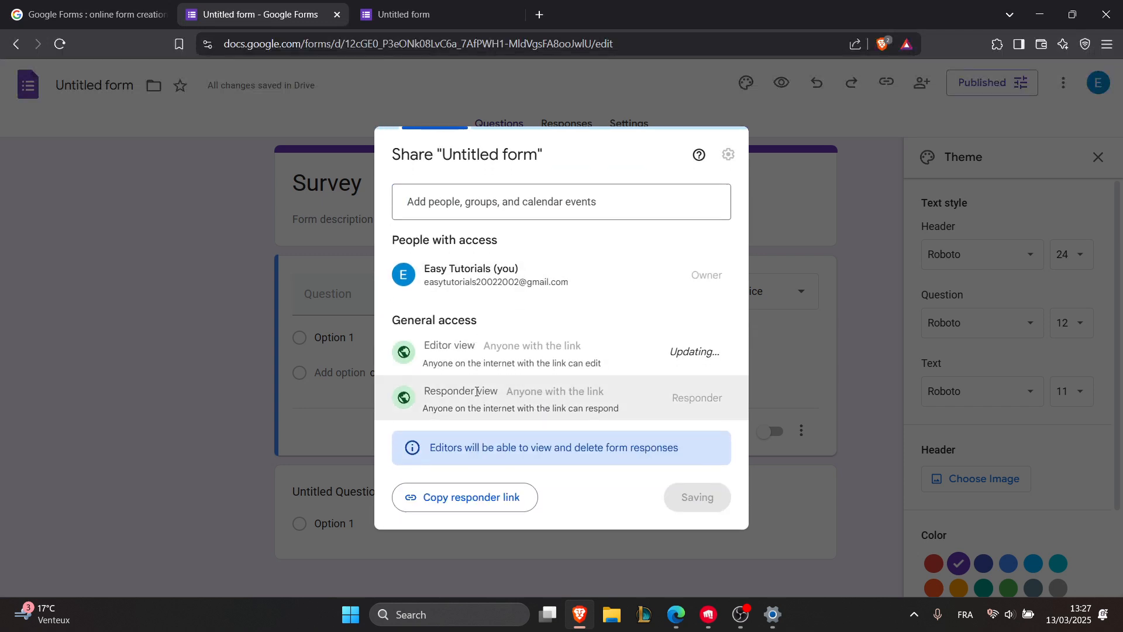
pyautogui.click(462, 489)
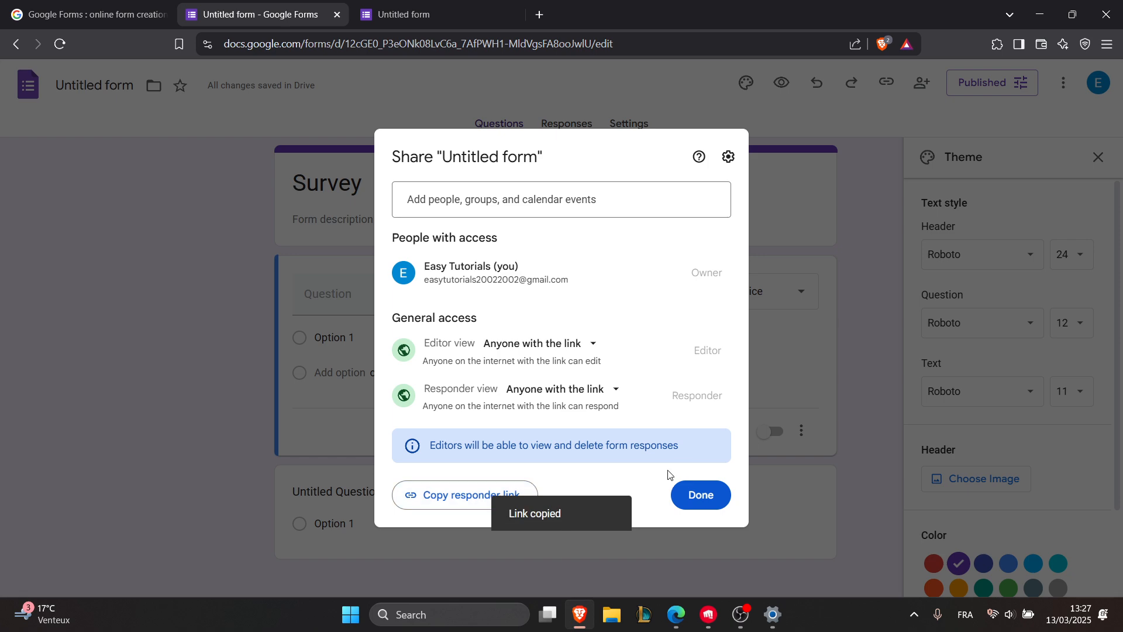
pyautogui.click(687, 494)
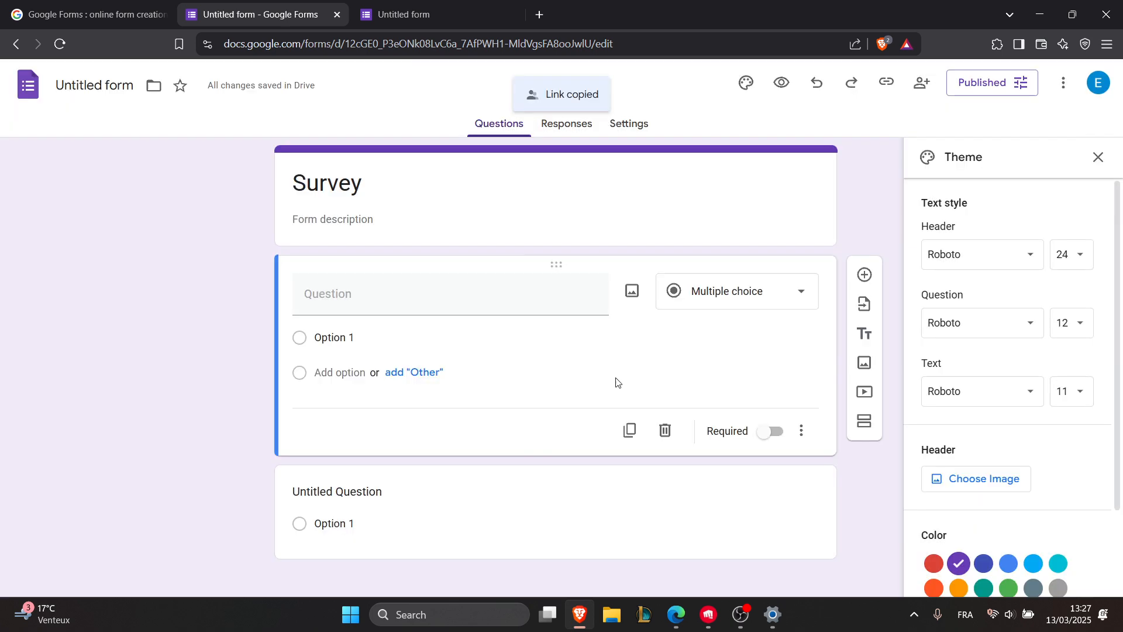
# Open the copied responder link in a new browser tab and dismiss the autosave notice
pyautogui.click(540, 11)
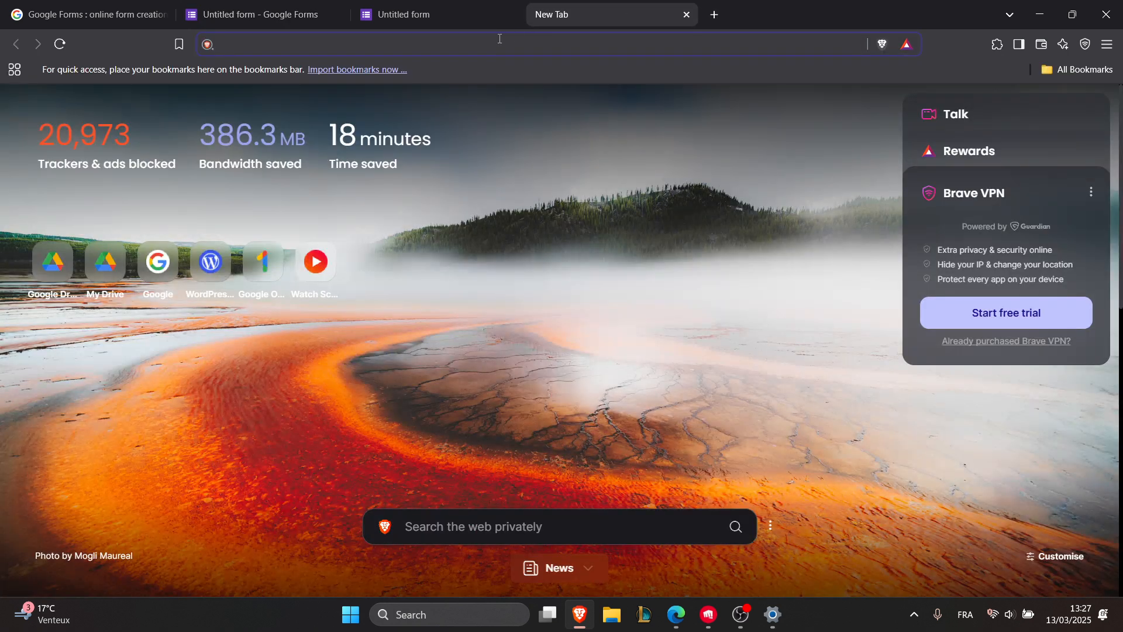
pyautogui.rightClick(421, 39)
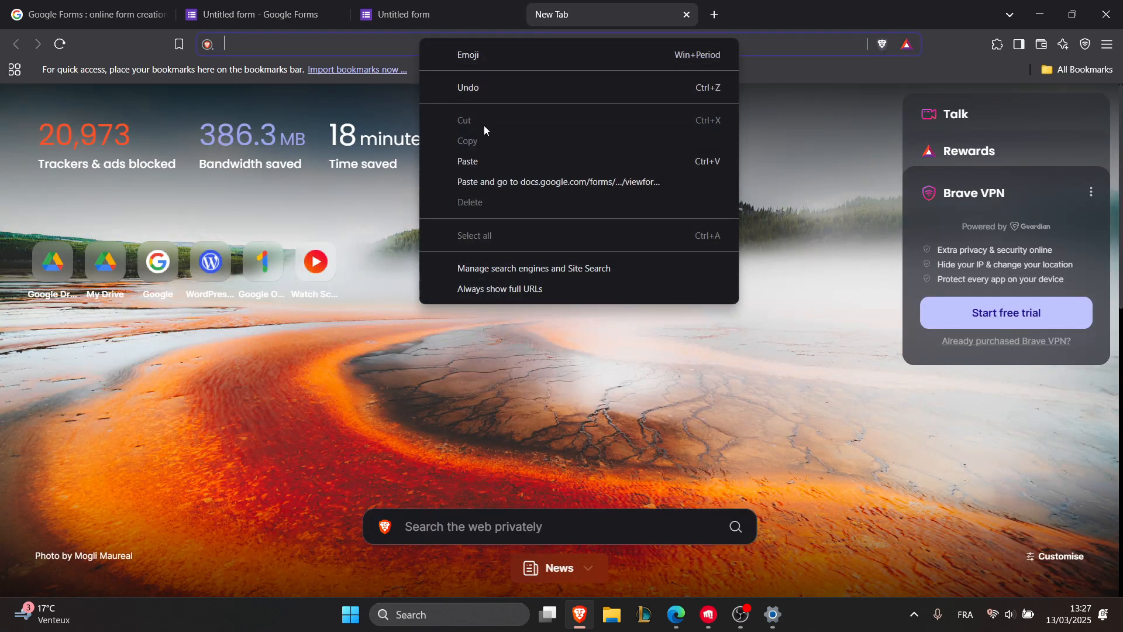
pyautogui.click(496, 181)
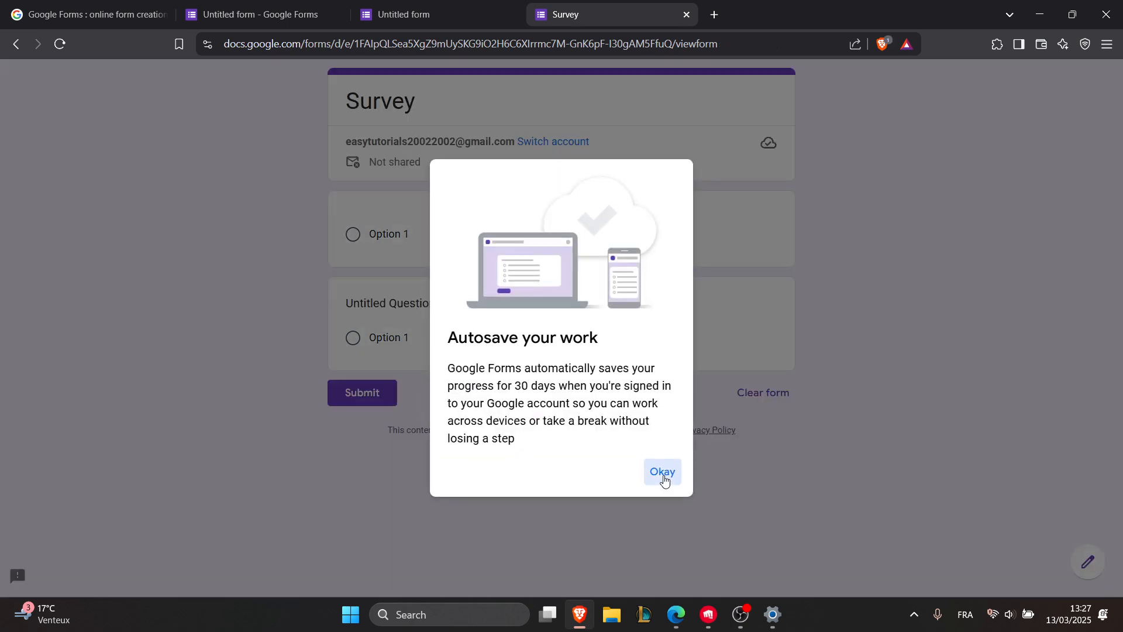
pyautogui.click(662, 472)
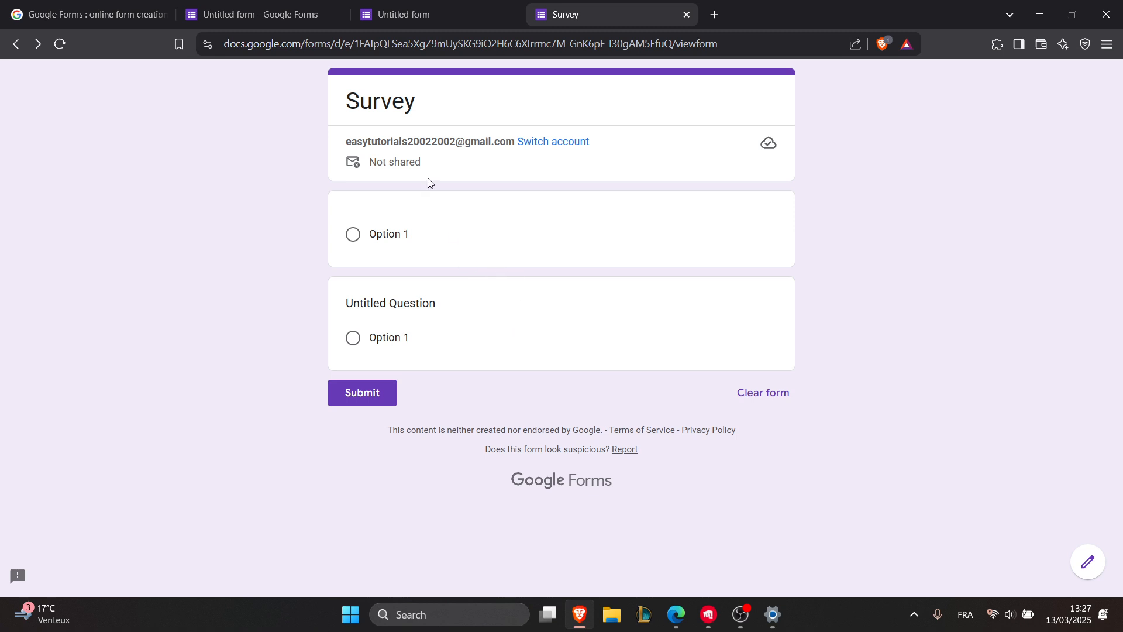
# Return to the form editor and view the form's responses
pyautogui.click(272, 12)
pyautogui.click(568, 125)
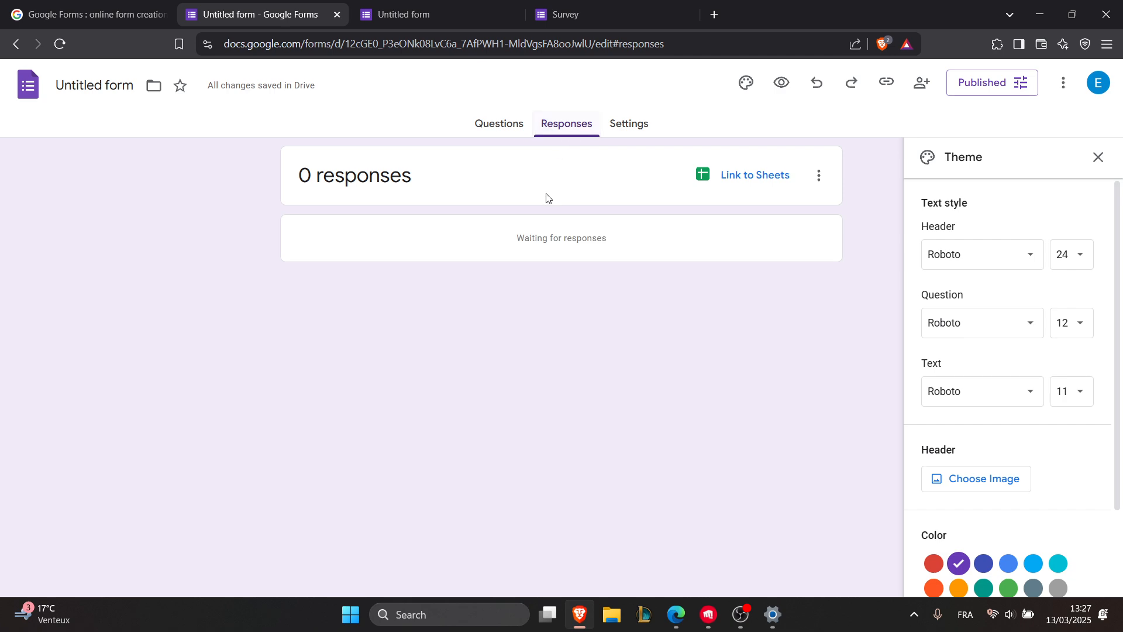